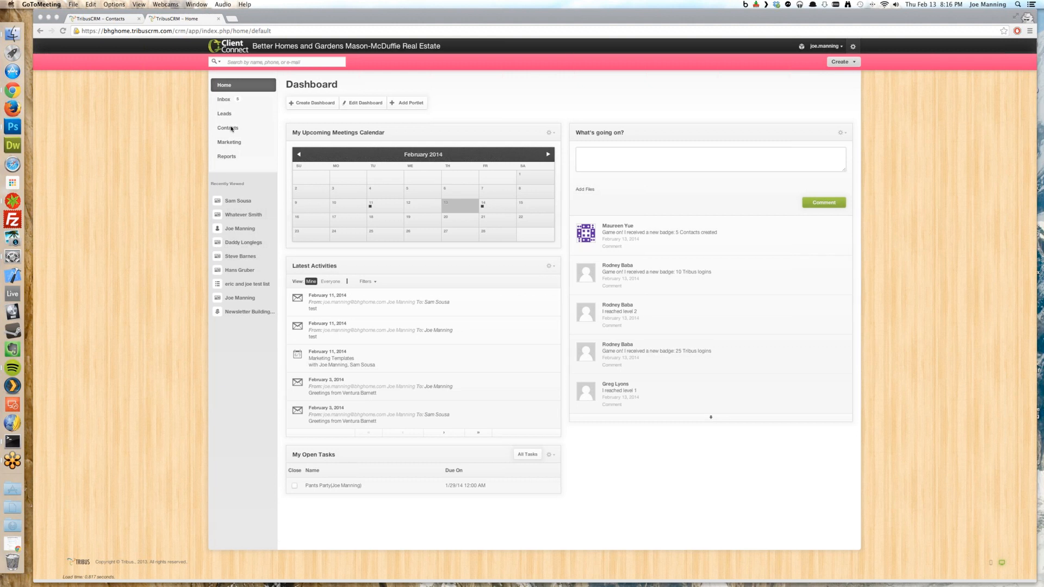
Open the Contacts list from the dashboard sidebar, showing all 7 contacts
scroll(231, 128, "down", 1)
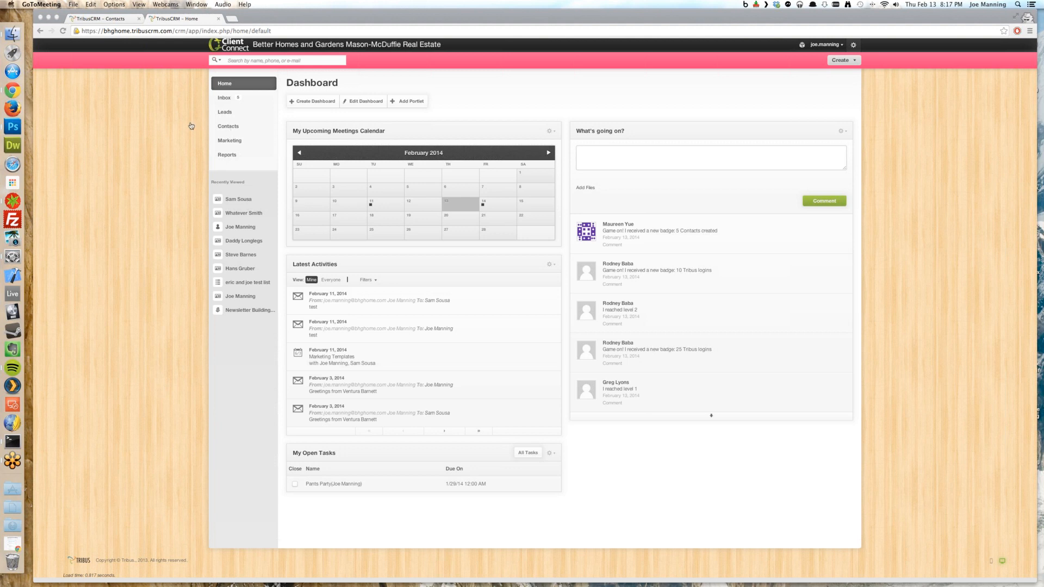
left_click(229, 129)
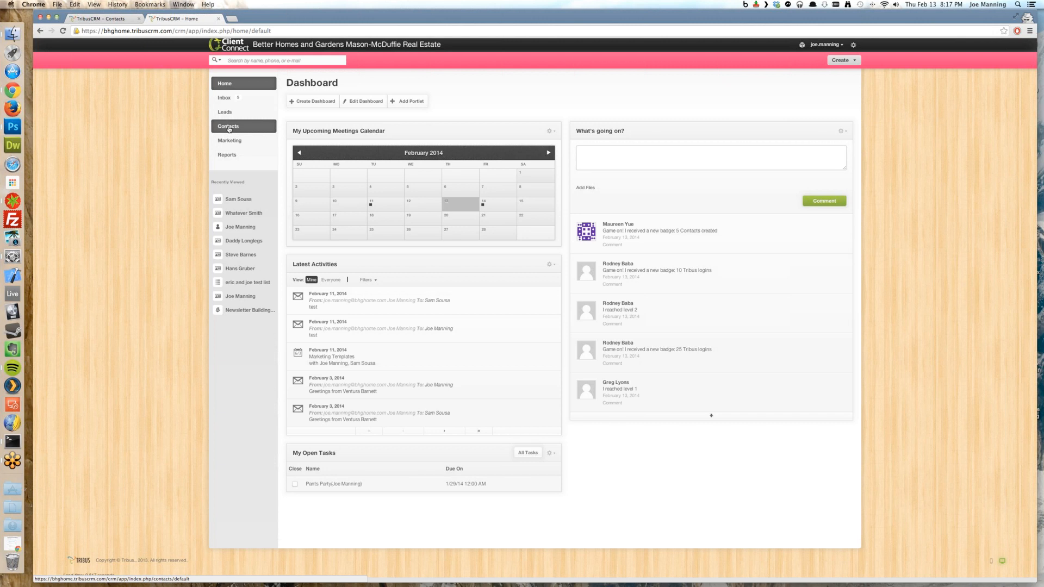
left_click(229, 129)
Quick-search contacts for 'Stev', clear that filter, and bring up the Advanced search panel
left_click(319, 116)
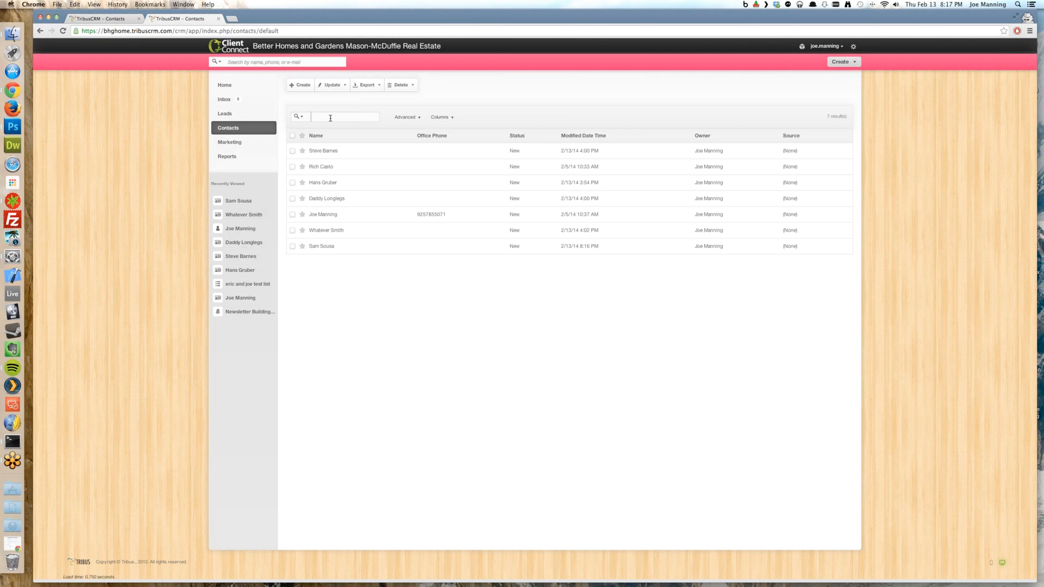
type("Steve")
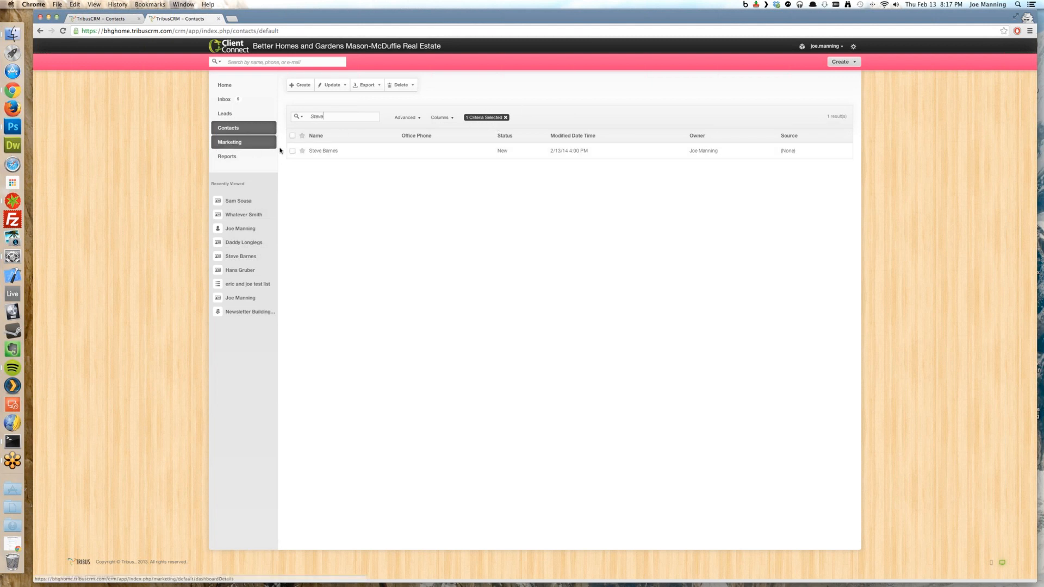
left_click(505, 117)
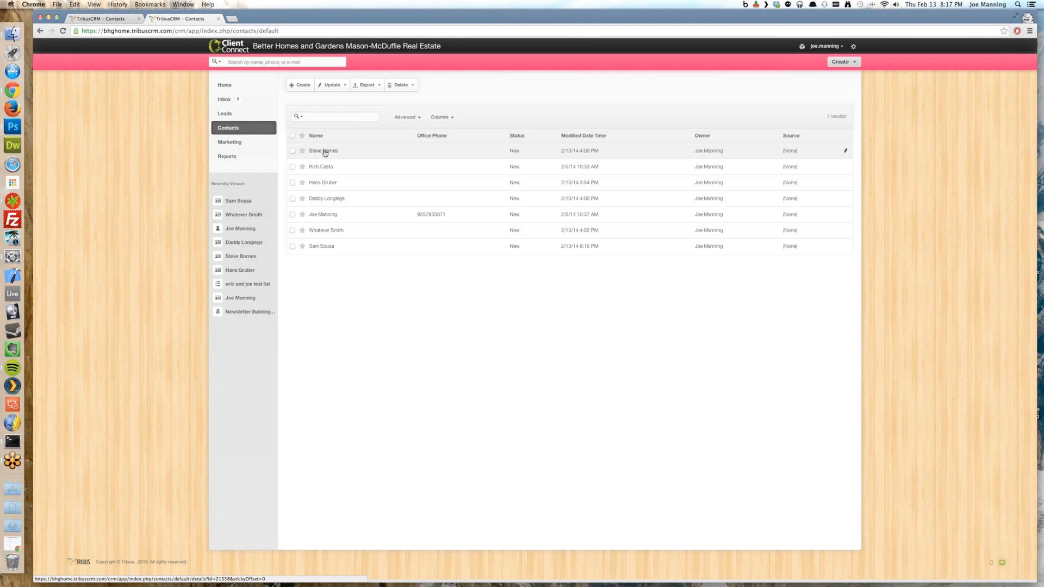
left_click(411, 119)
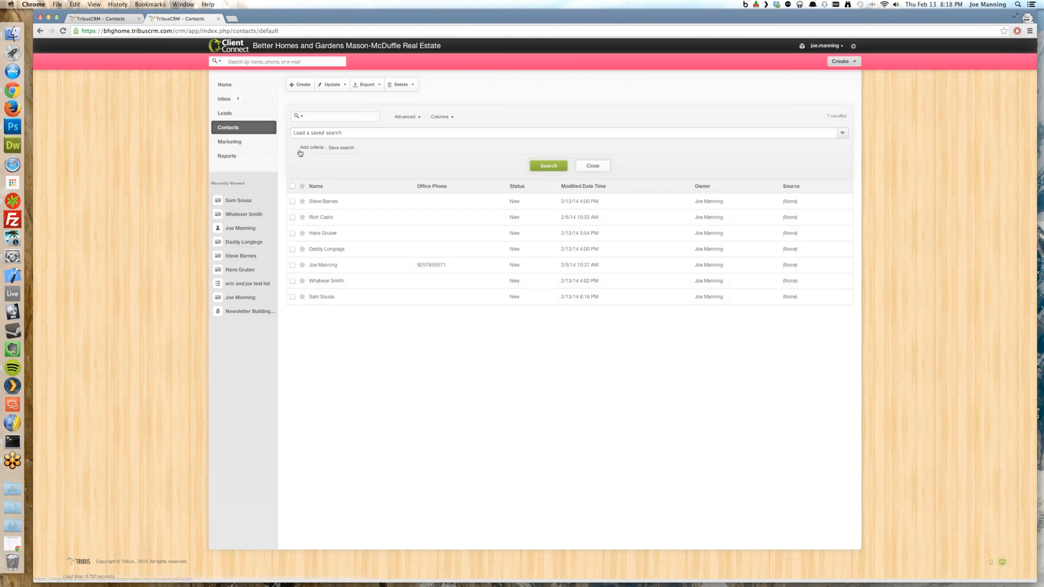
Add a first advanced-search criterion on the Any City field
left_click(348, 135)
left_click(349, 135)
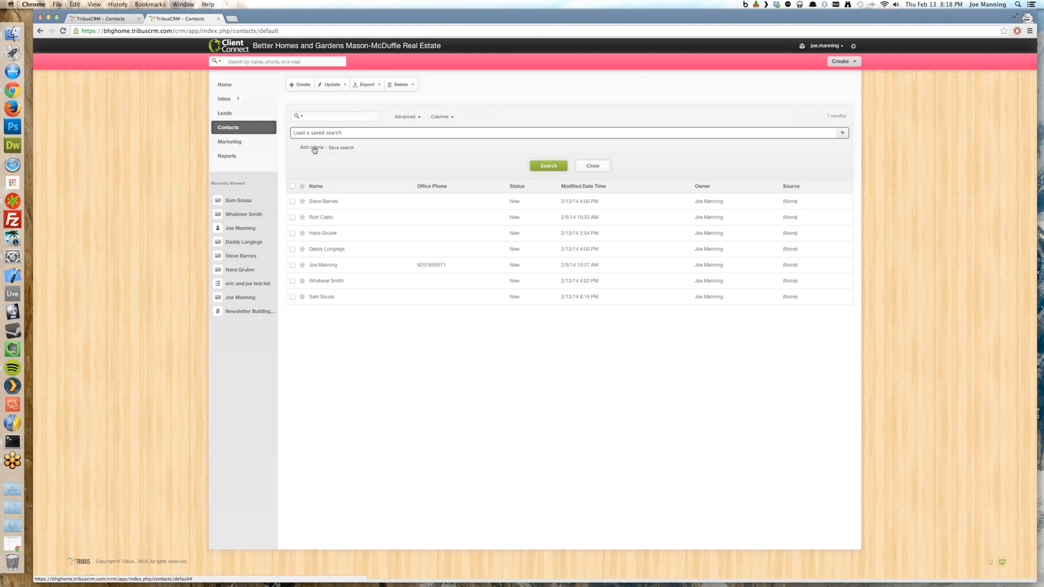
left_click(315, 149)
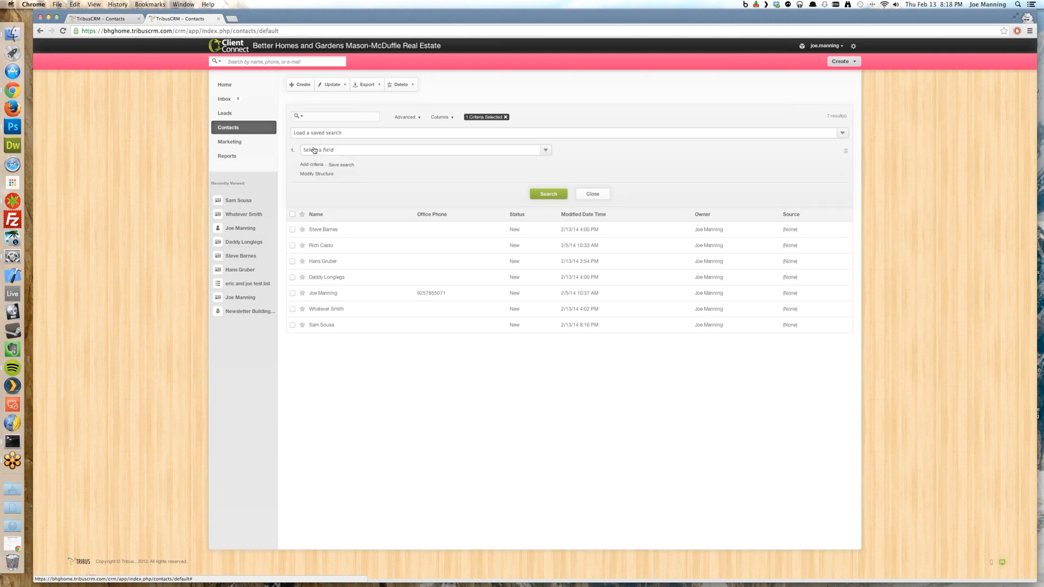
left_click(346, 151)
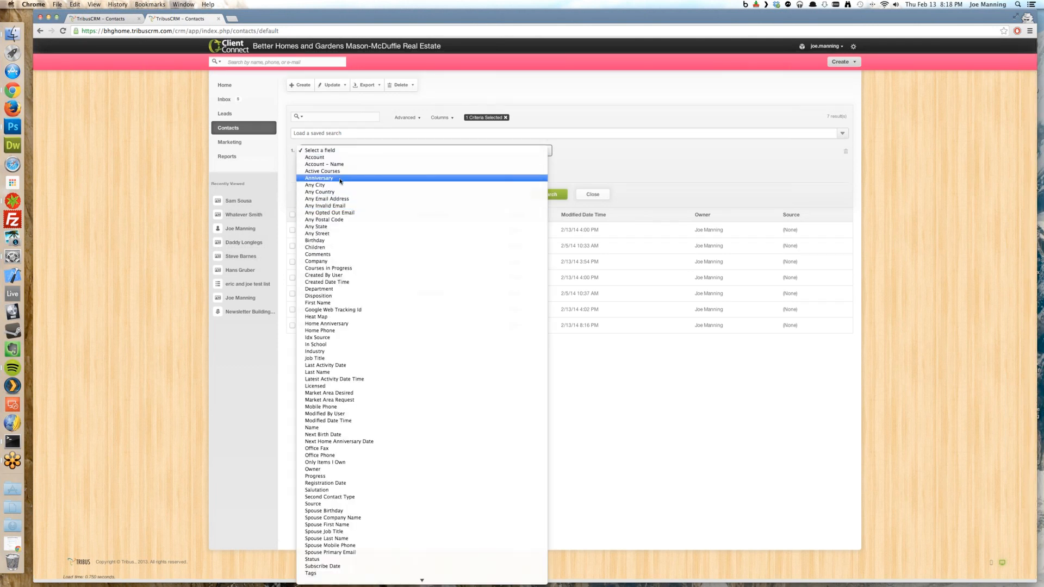
scroll(342, 218, "down", 2)
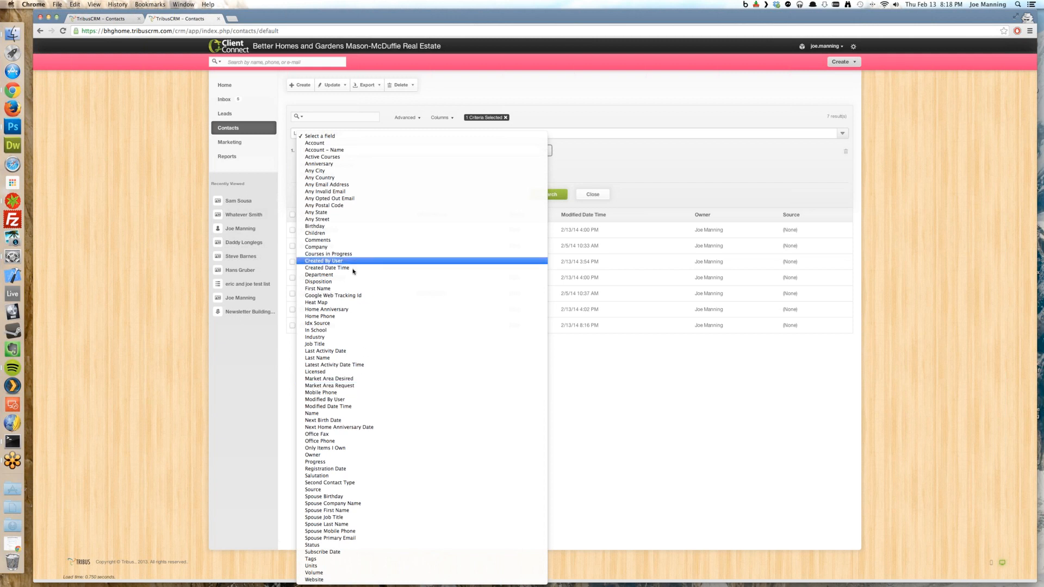
left_click(326, 171)
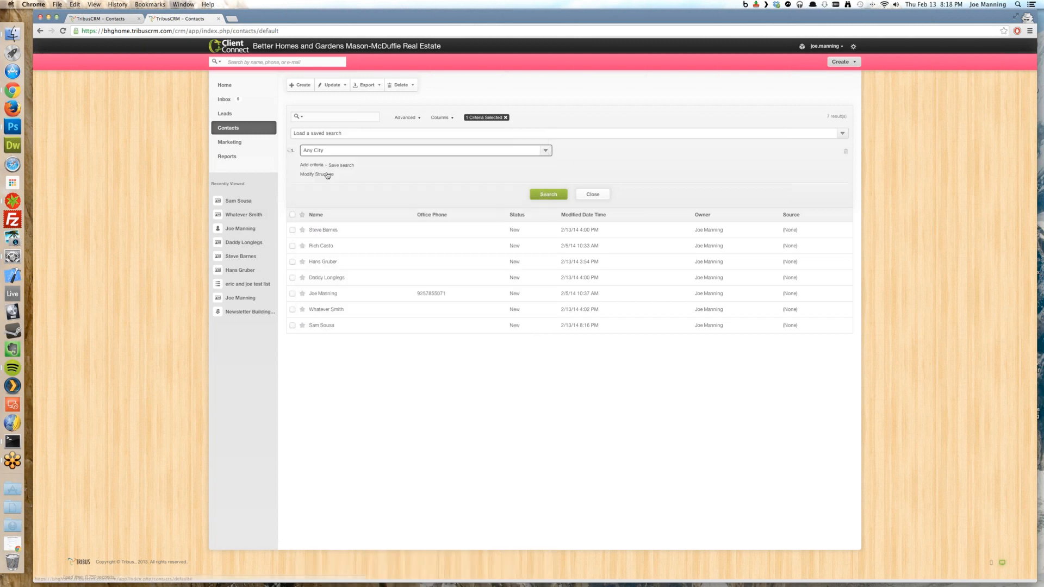
Search contacts with Any City = Danville, returning 4 contacts
left_click(639, 151)
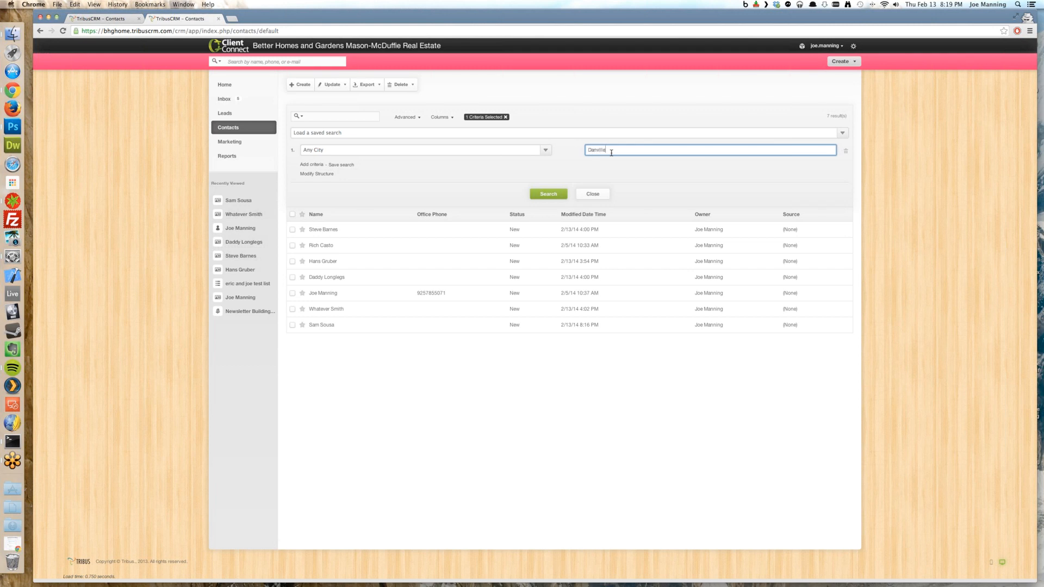
left_click(544, 196)
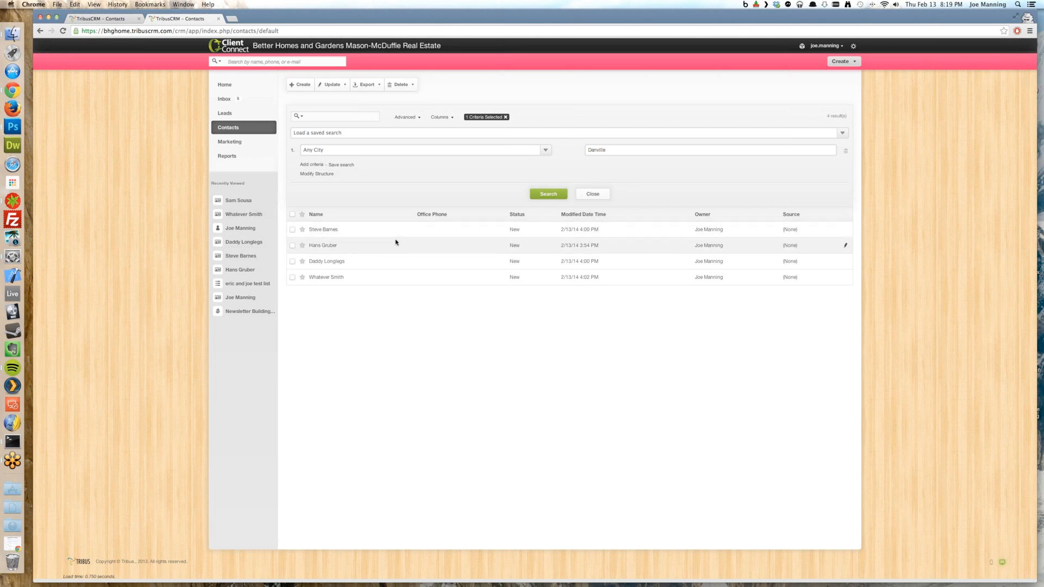
left_click(337, 165)
Save the Danville city search under the name 'Danville'
left_click(398, 165)
type("Danville")
left_click(505, 166)
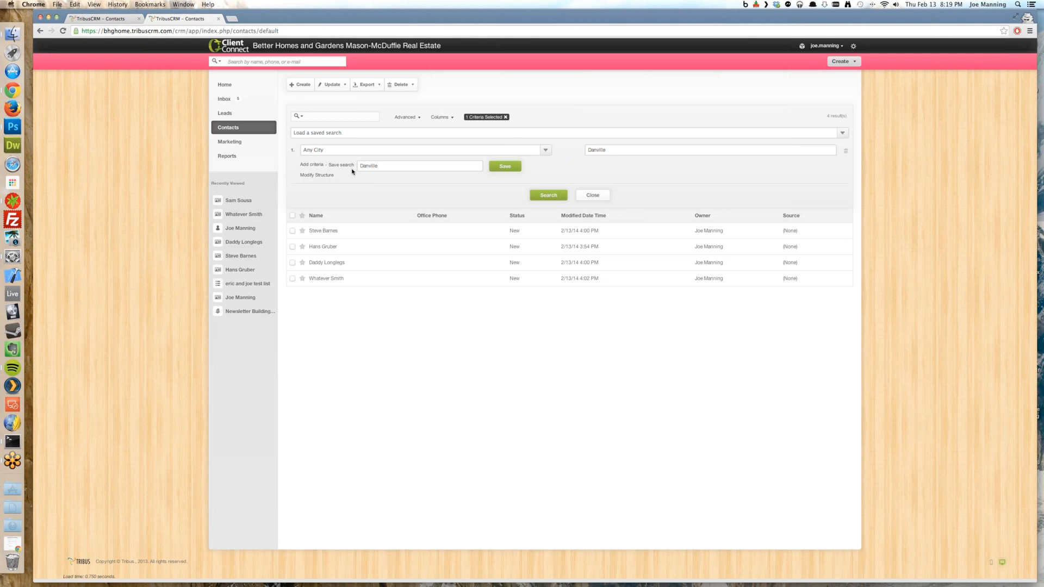
Add a second search criterion on the Tags field
left_click(311, 168)
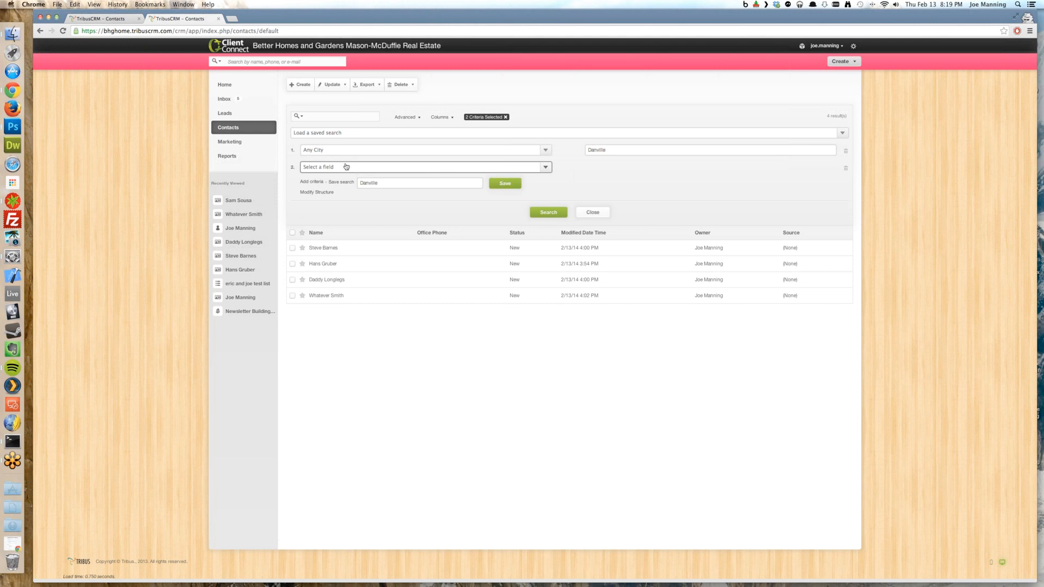
left_click(436, 170)
scroll(420, 199, "down", 2)
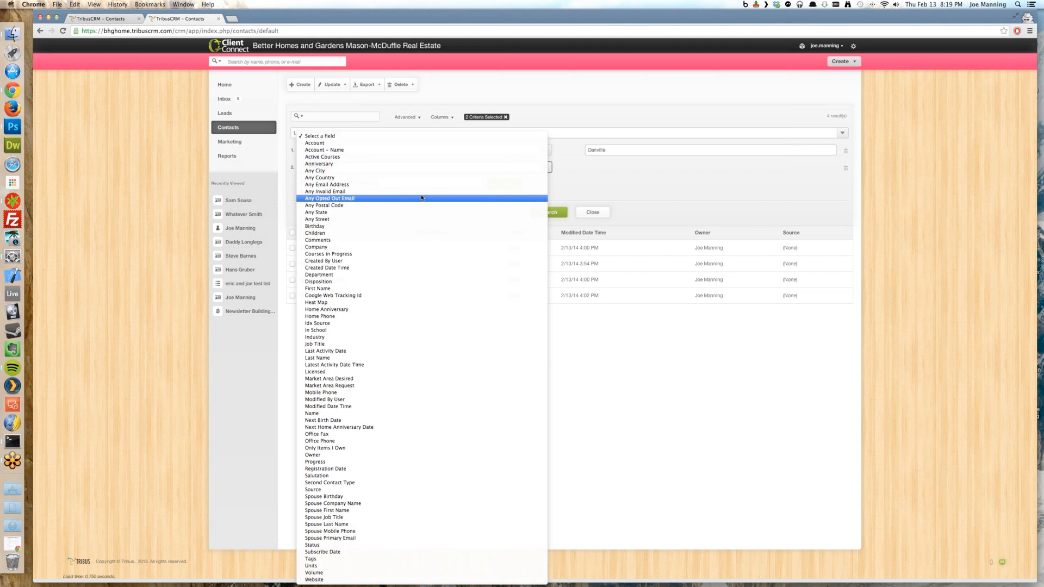
left_click(359, 562)
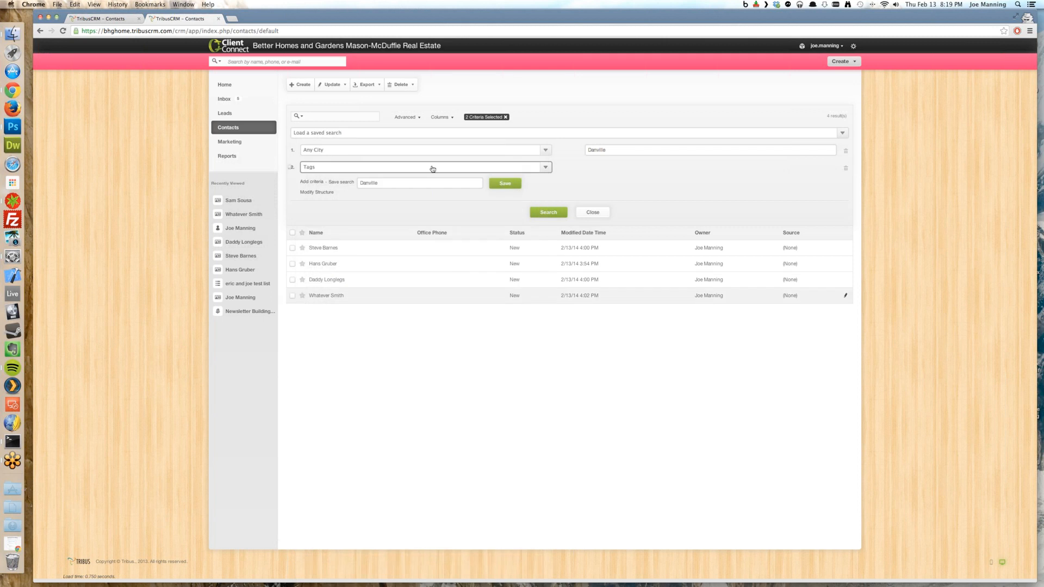
left_click(368, 170)
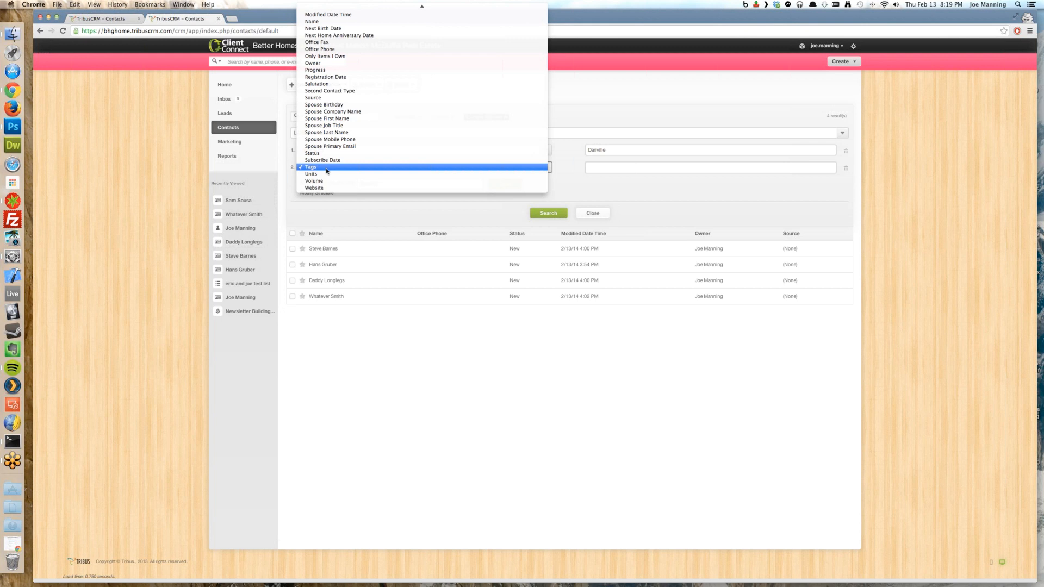
left_click(326, 169)
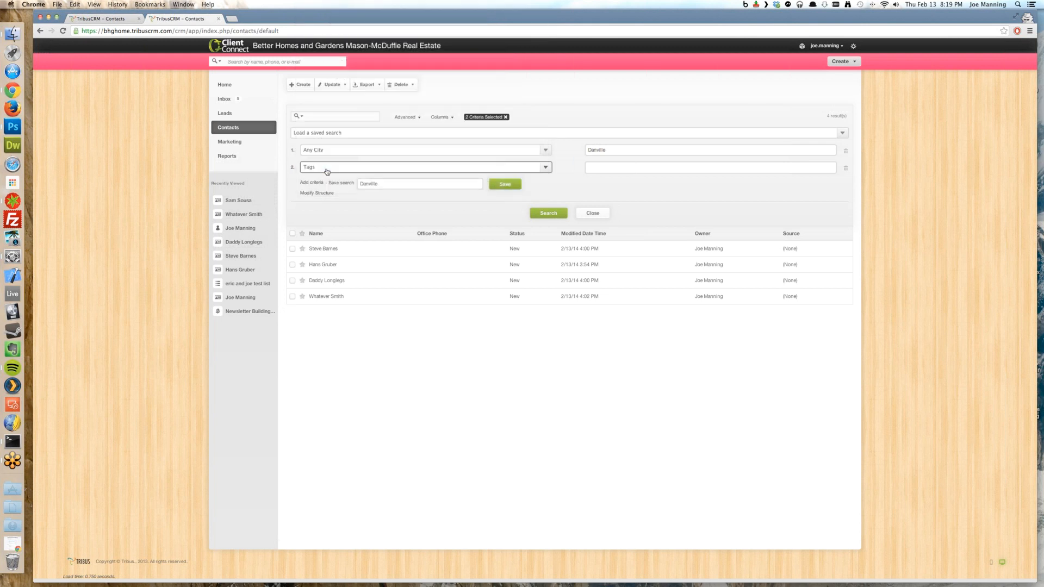
Set the Tags criterion to Buyer, narrowing the Danville results to 2 contacts
left_click(616, 168)
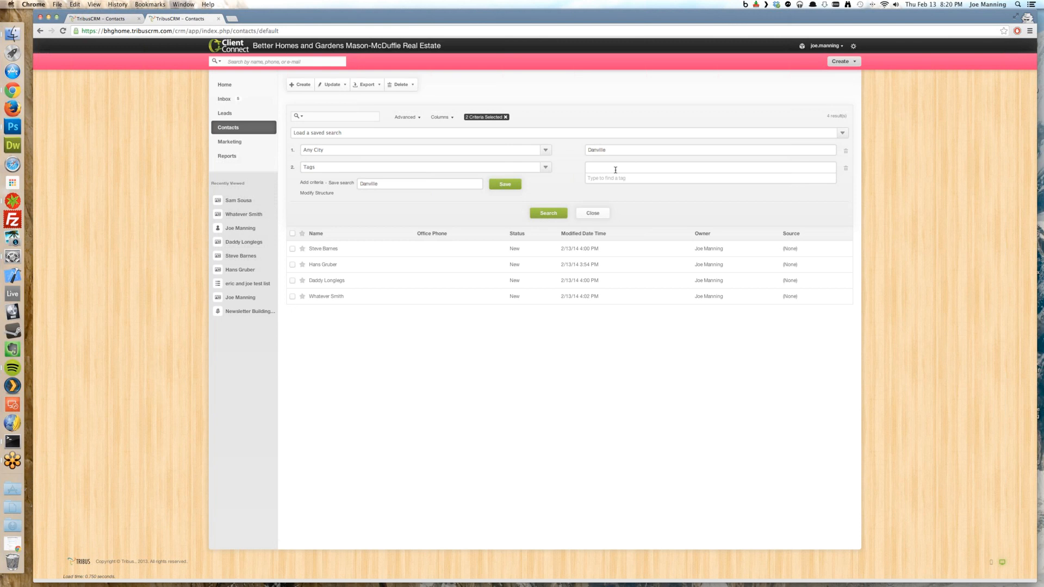
type("b")
key("BackSpace")
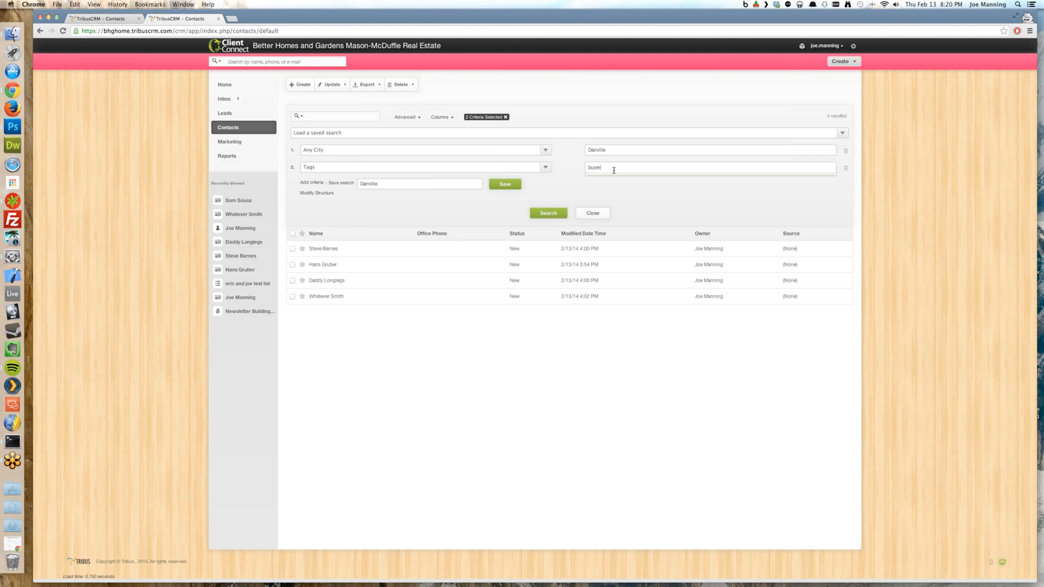
key("BackSpace")
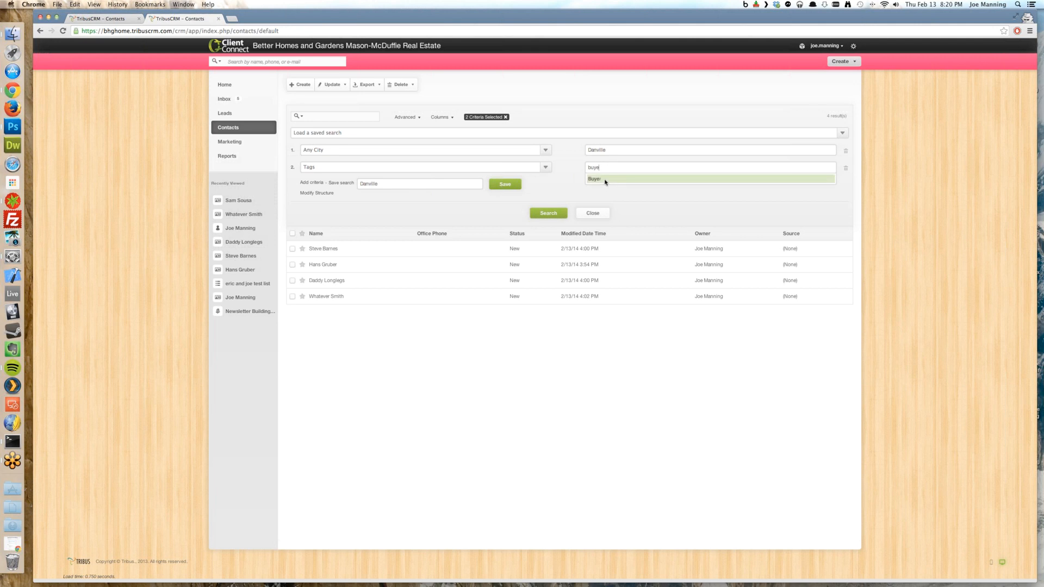
left_click(605, 182)
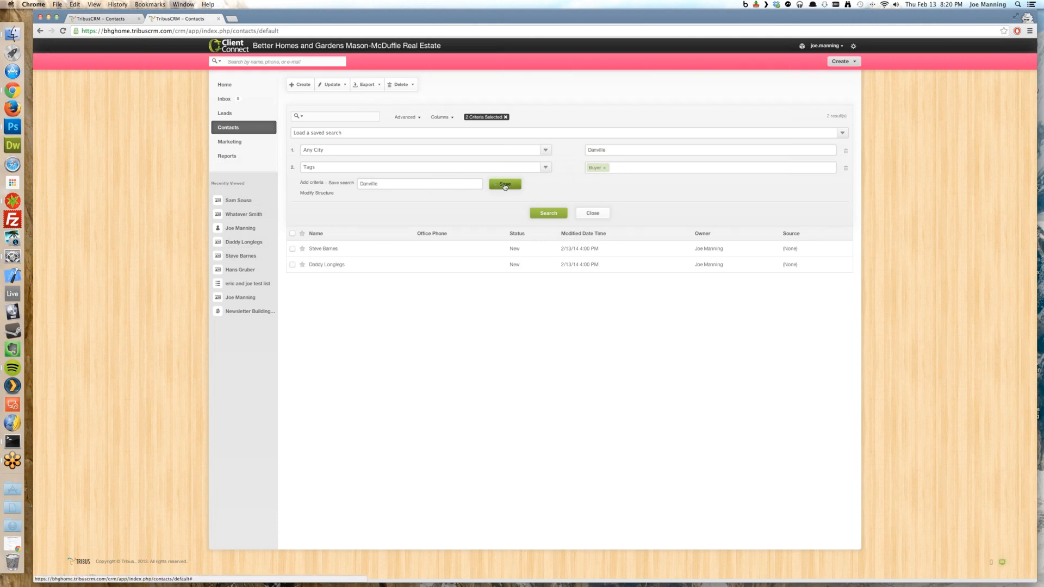
Save the Danville Buyer-tagged search under the name 'Danville Buyers'
left_click(412, 136)
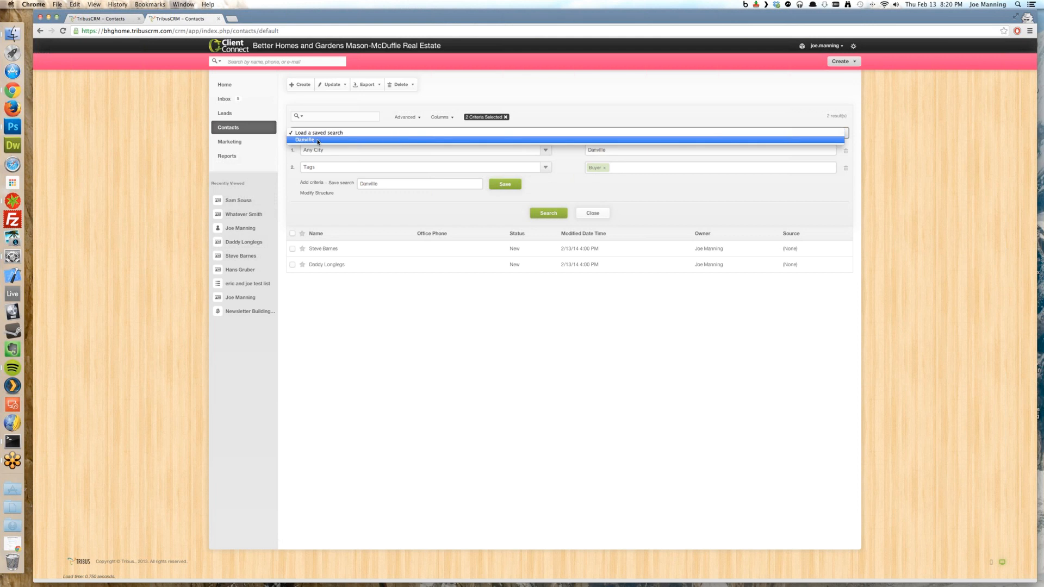
left_click(395, 184)
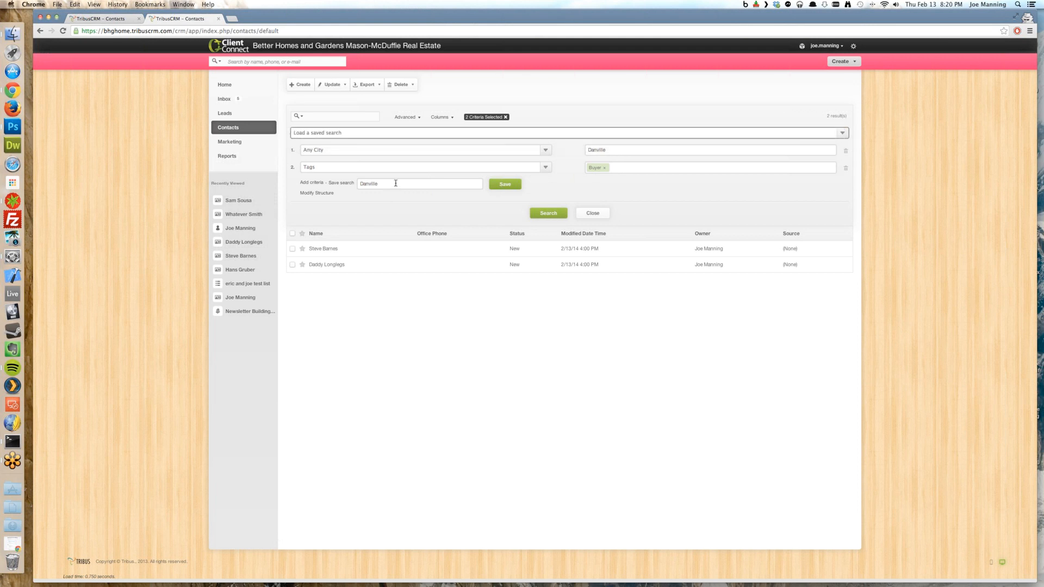
type("Buyers")
left_click(505, 186)
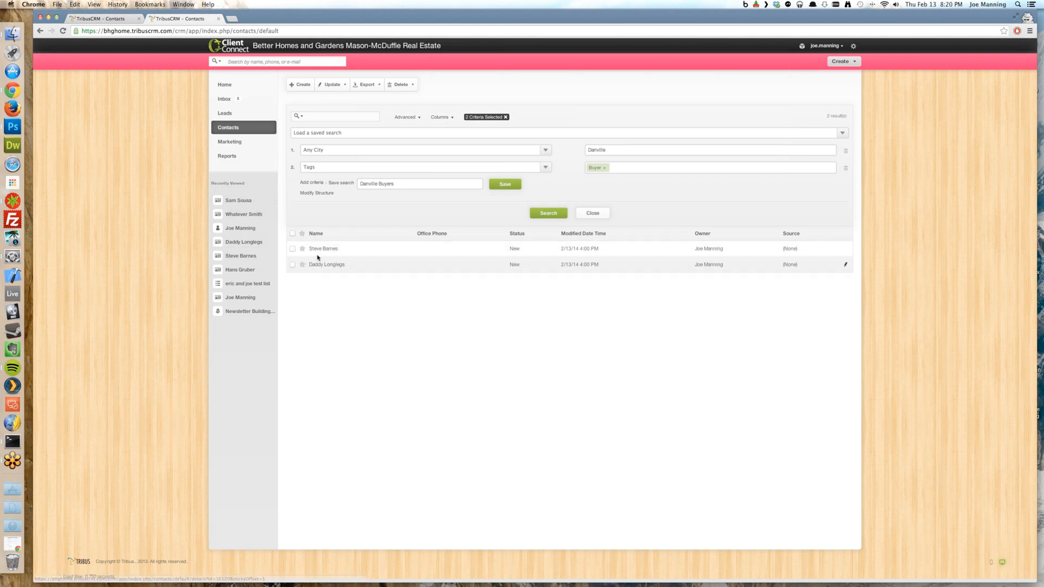
Clear the criteria, reload the Danville Buyers saved search, then clear it to list all 7 contacts
left_click(506, 117)
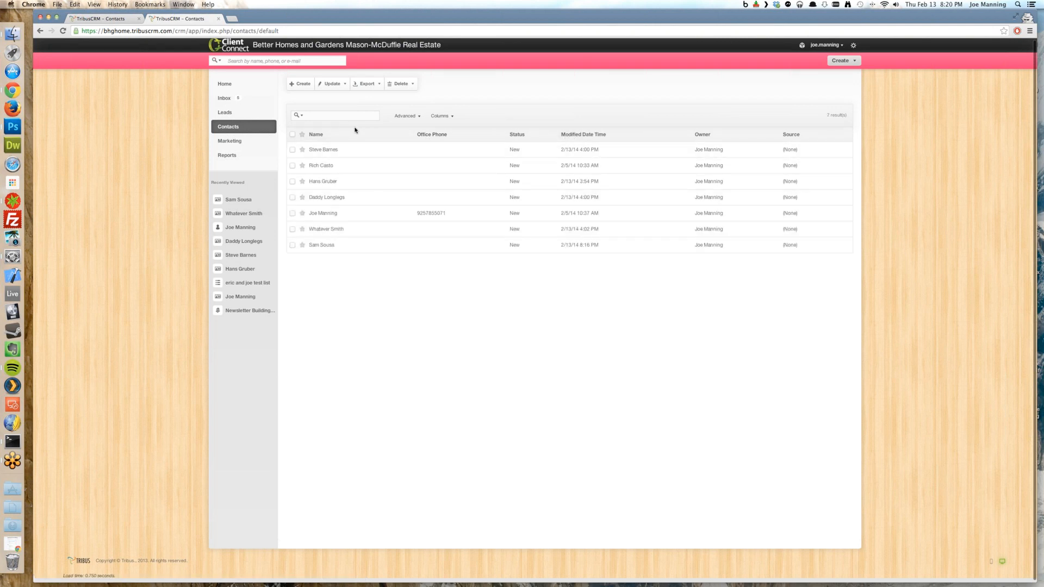
left_click(412, 117)
left_click(585, 133)
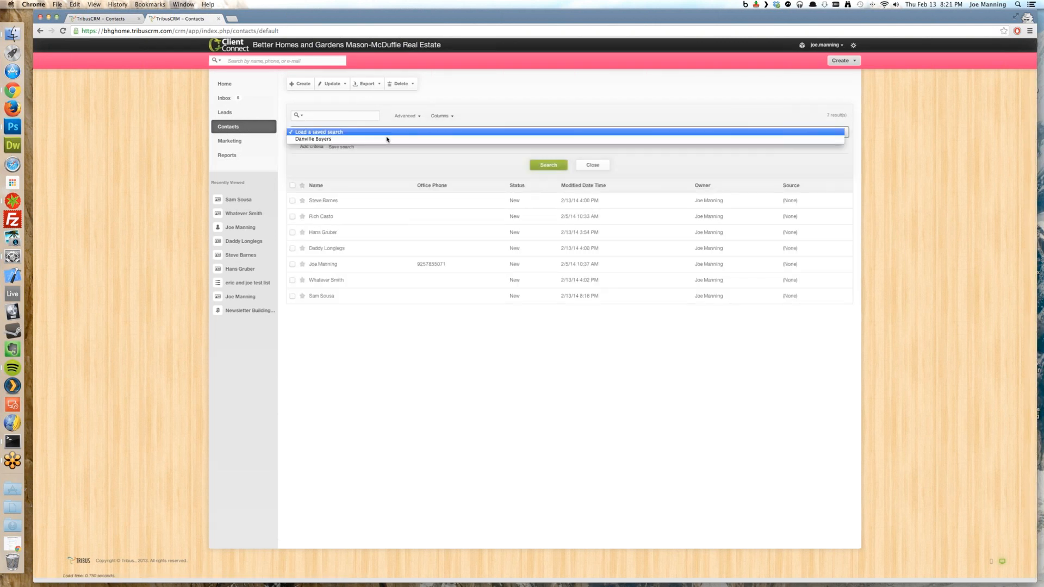
left_click(315, 139)
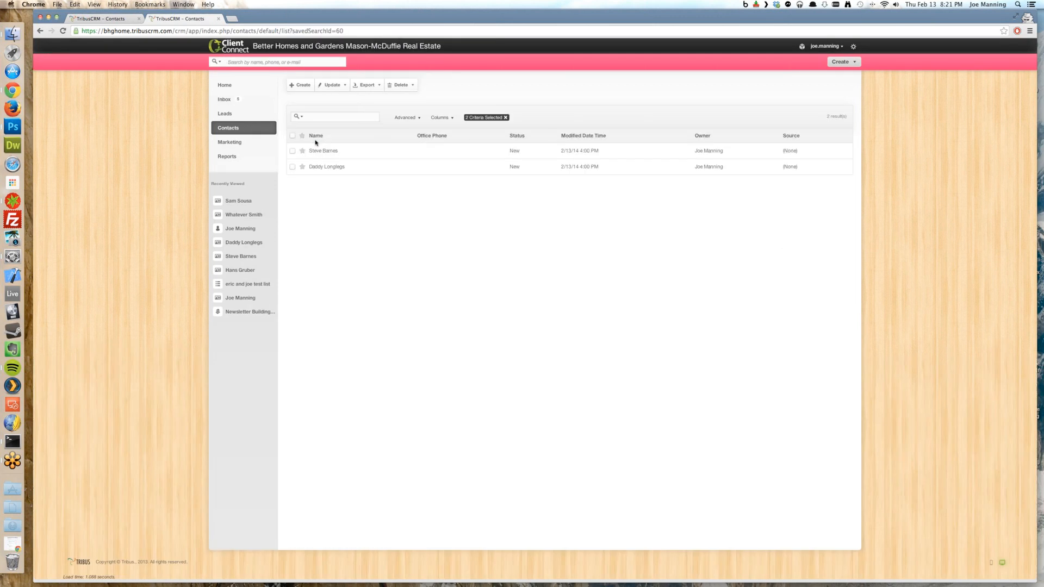
left_click(505, 119)
left_click(378, 136)
Add an Any City = Danville criterion and run the search
left_click(364, 156)
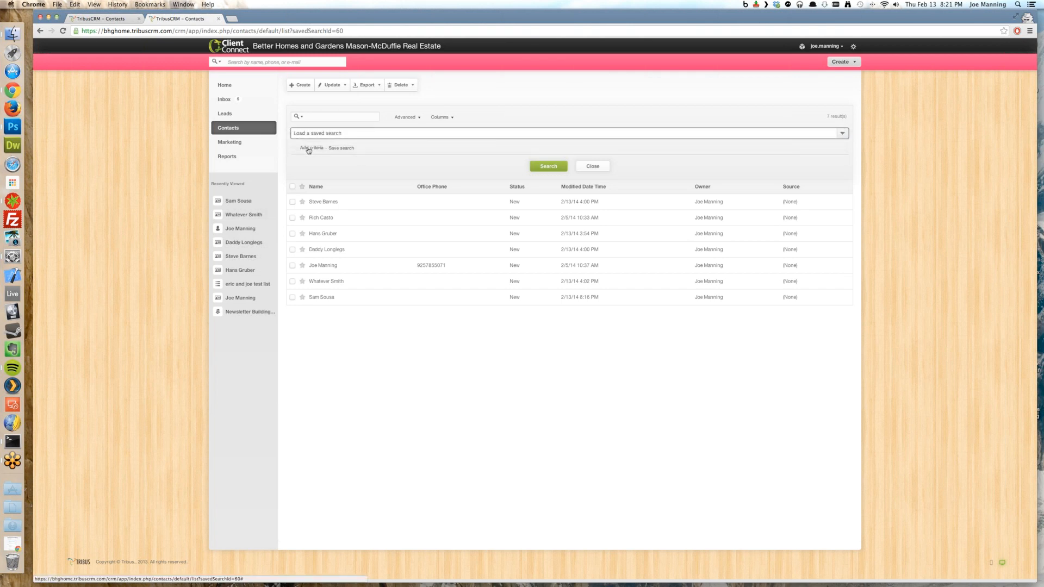
left_click(321, 150)
left_click(341, 151)
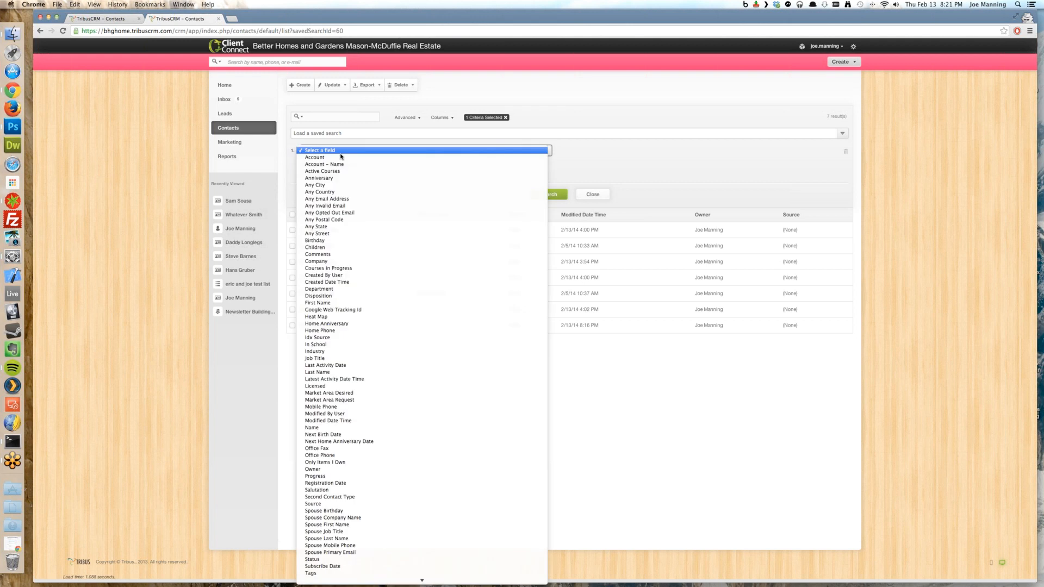
left_click(334, 185)
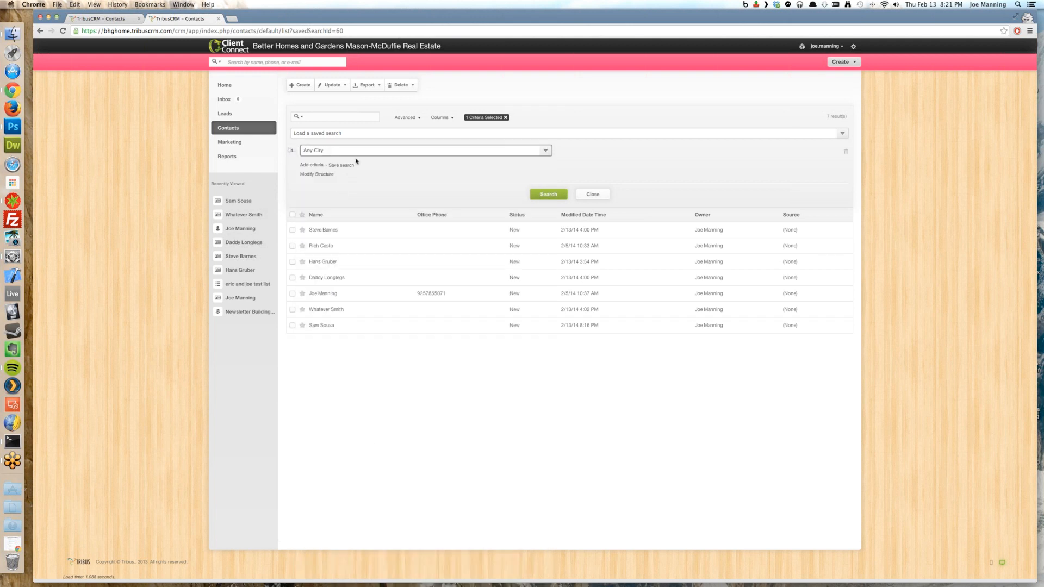
left_click(625, 151)
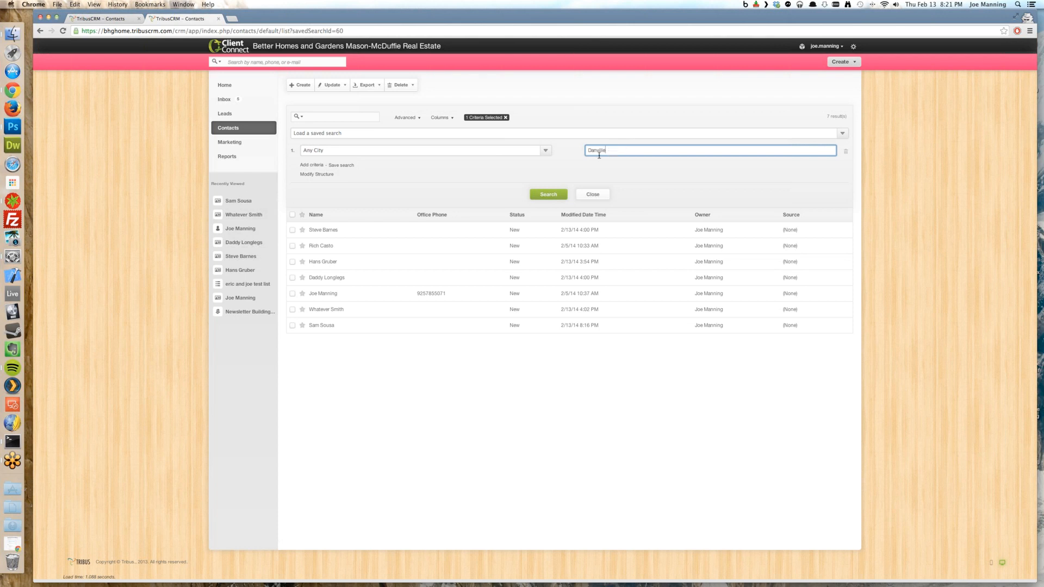
left_click(543, 196)
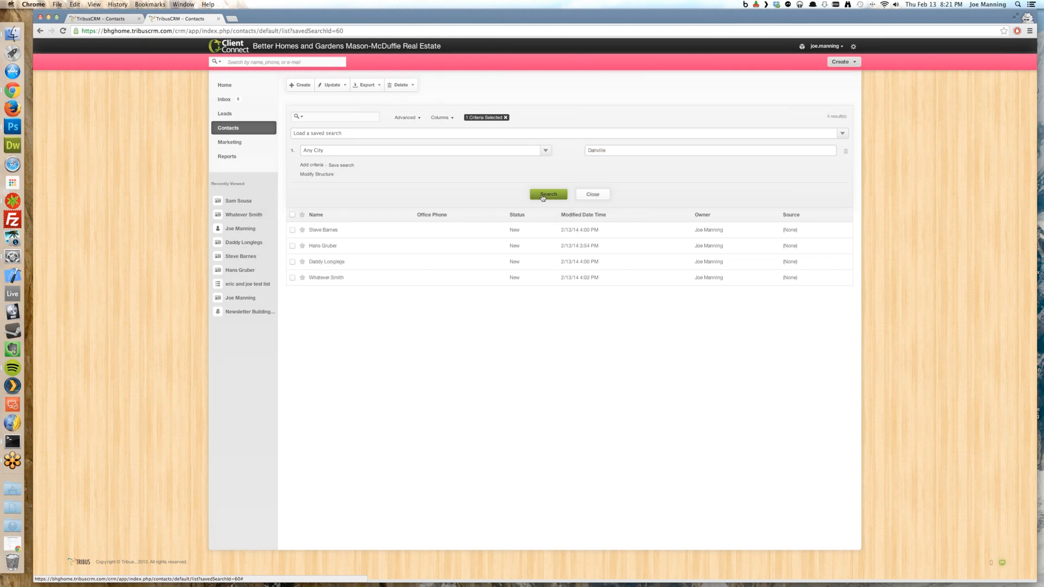
Add a Tags = Seller criterion and run the search, leaving 1 contact
left_click(314, 168)
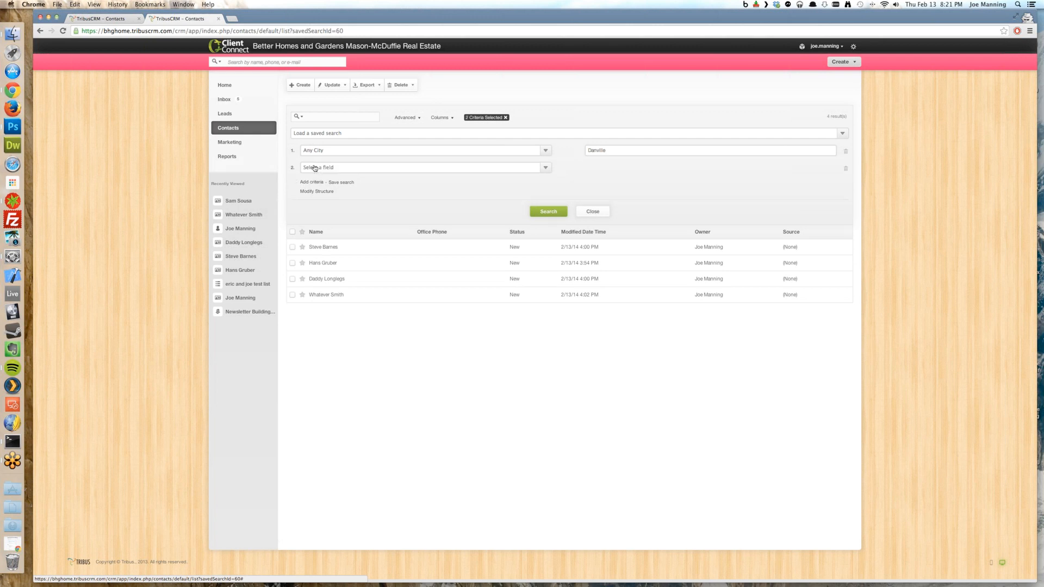
left_click(327, 168)
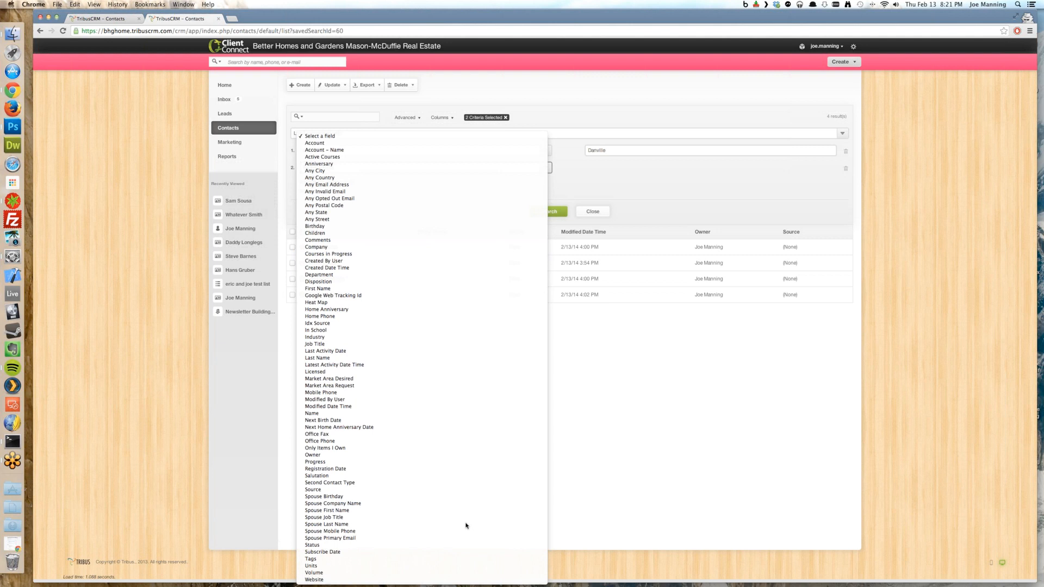
left_click(375, 561)
left_click(616, 170)
type("sa")
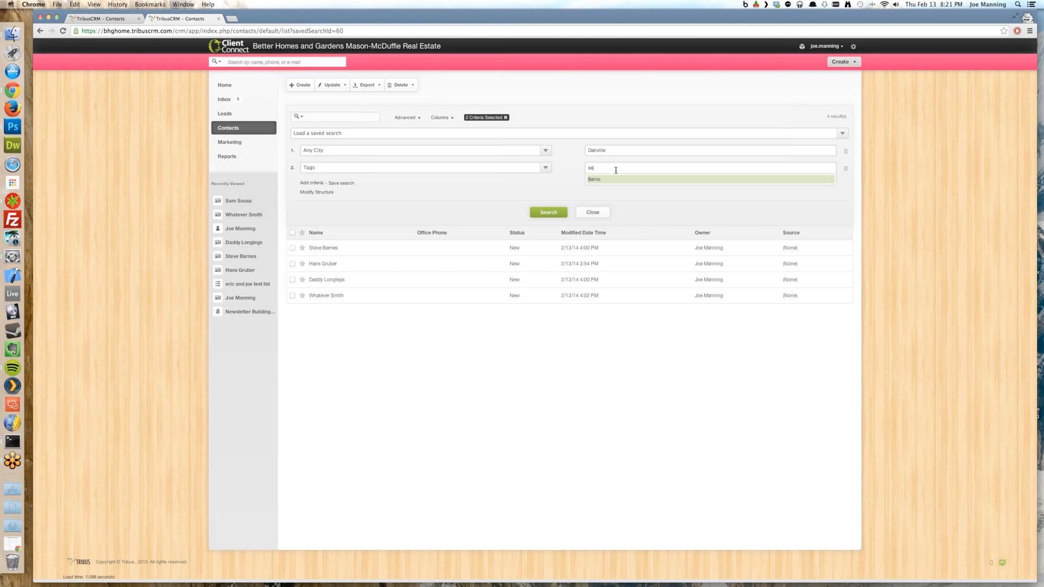
left_click(609, 180)
left_click(563, 215)
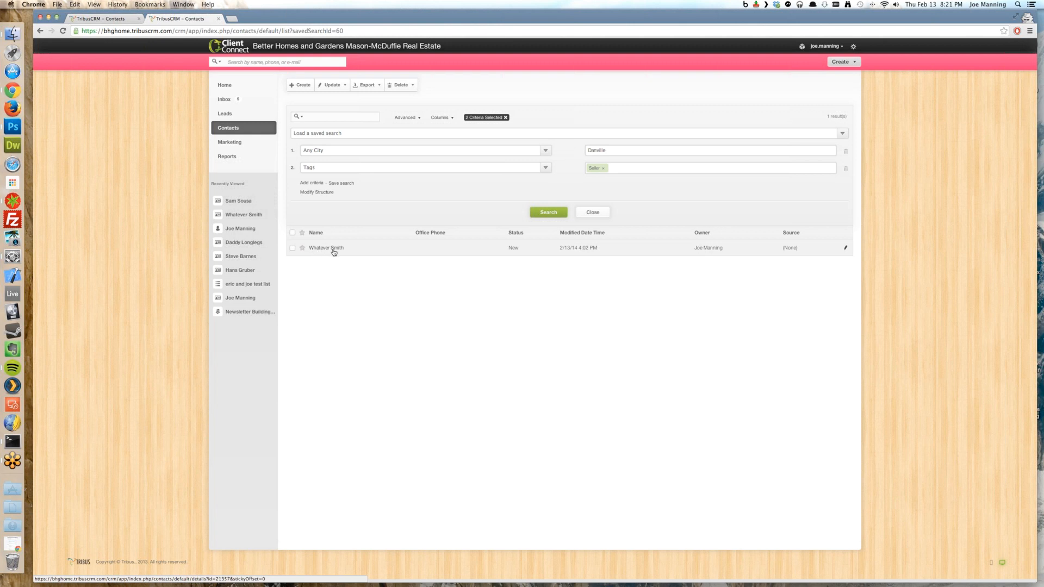
left_click(342, 184)
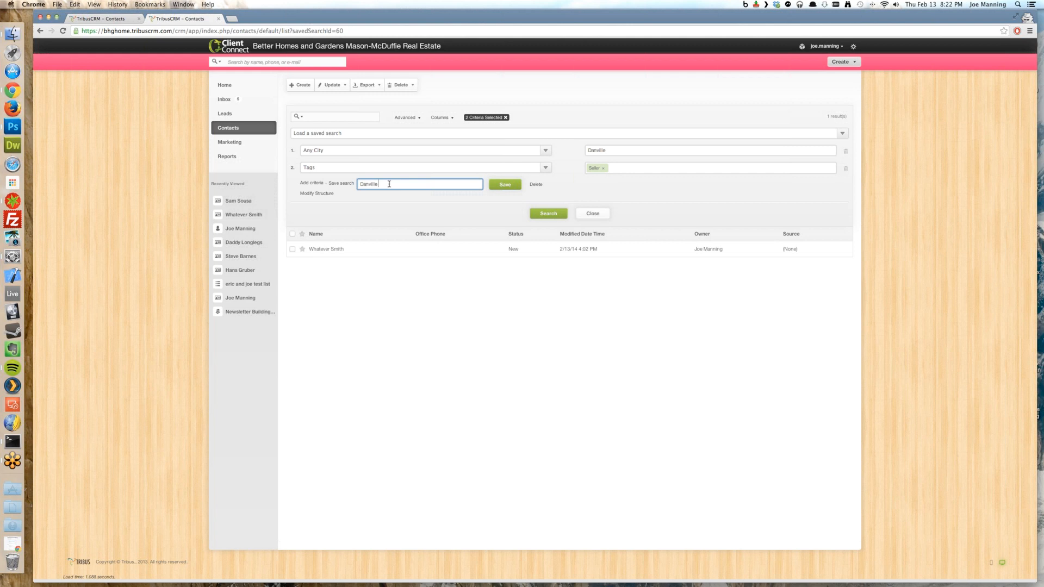
Save the search as 'Danville Sellers' and clear the criteria to show all 7 contacts
left_click(500, 187)
left_click(506, 117)
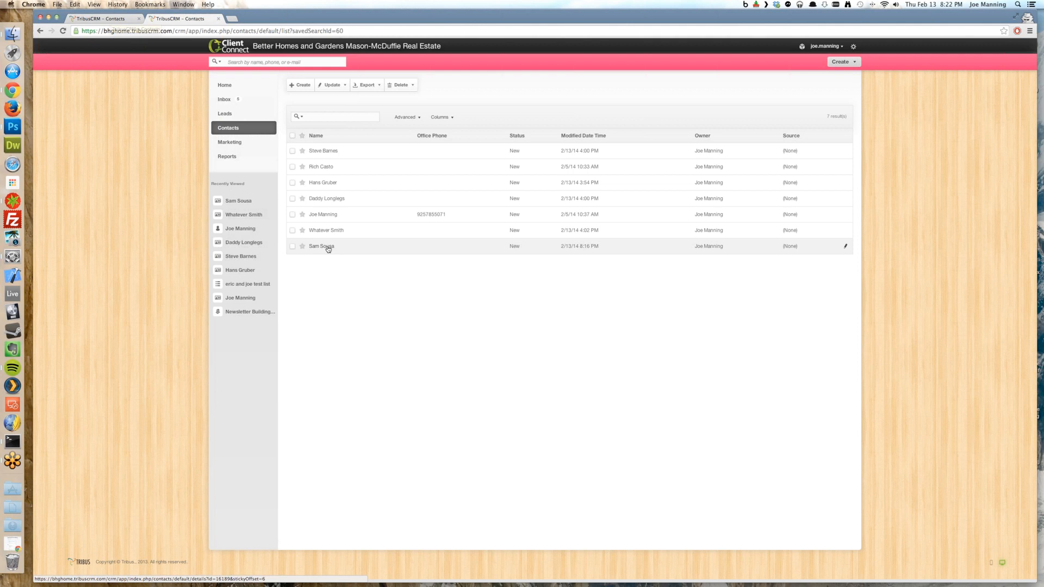
left_click(228, 133)
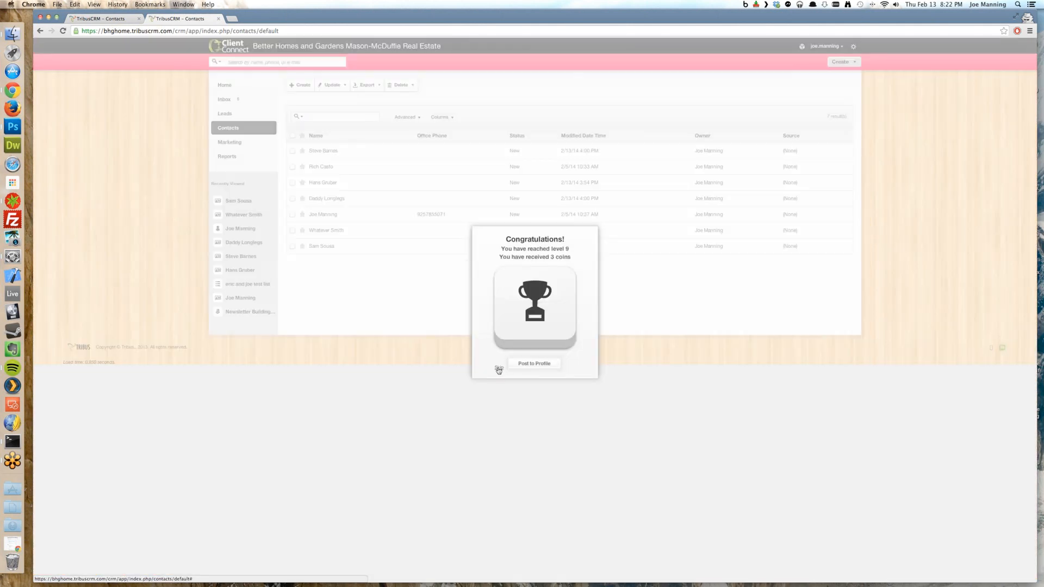
left_click(499, 369)
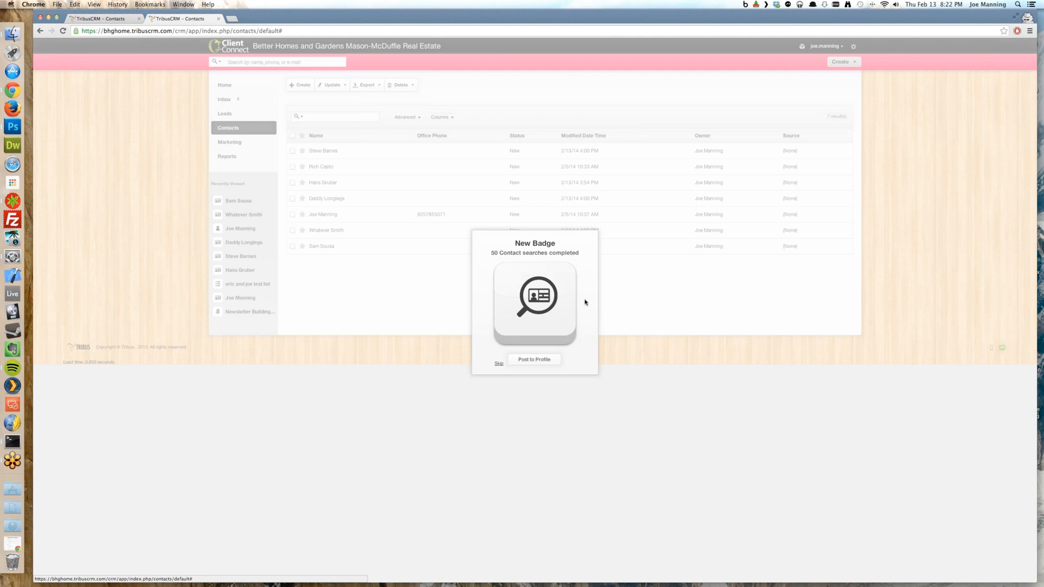
left_click(499, 362)
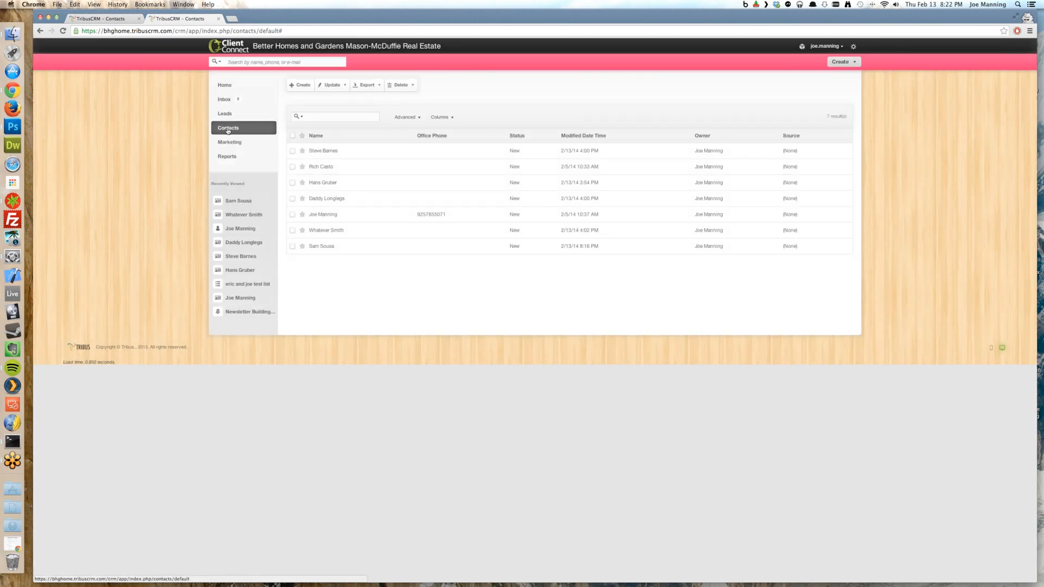
left_click(849, 62)
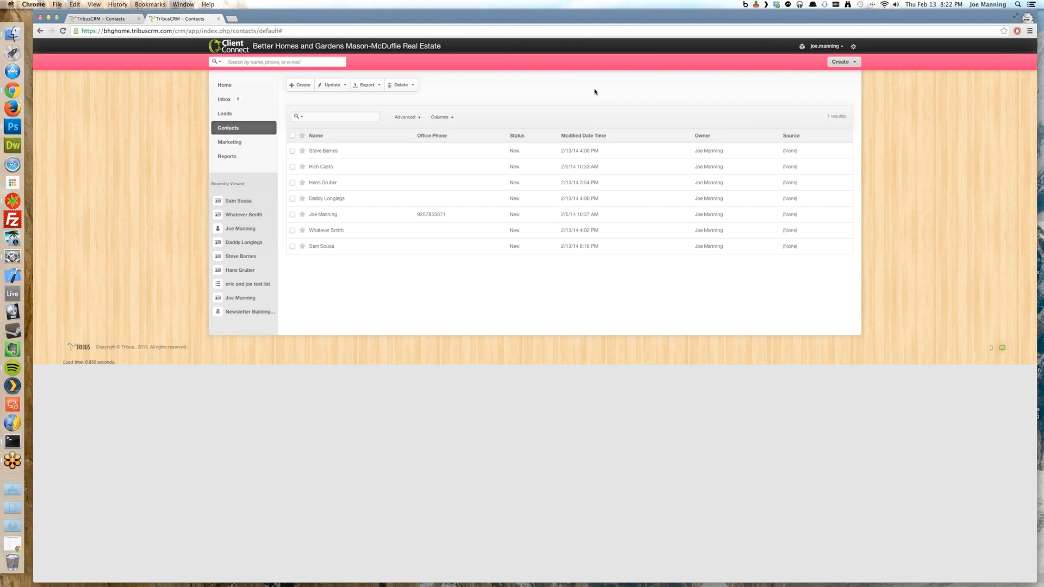
Start a new contact and enter its first and last name
left_click(841, 65)
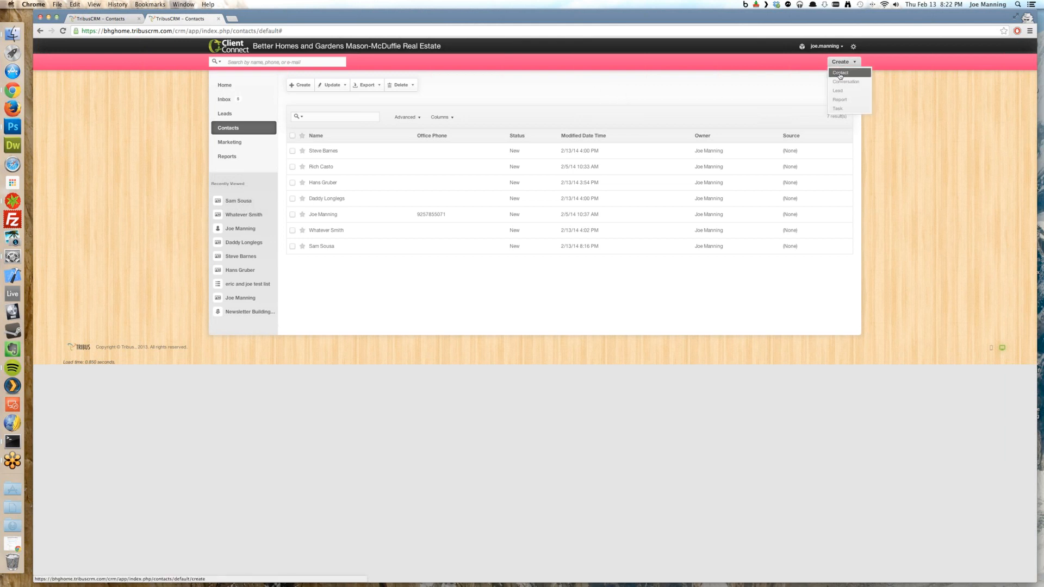
left_click(841, 74)
left_click(470, 109)
key("Tab")
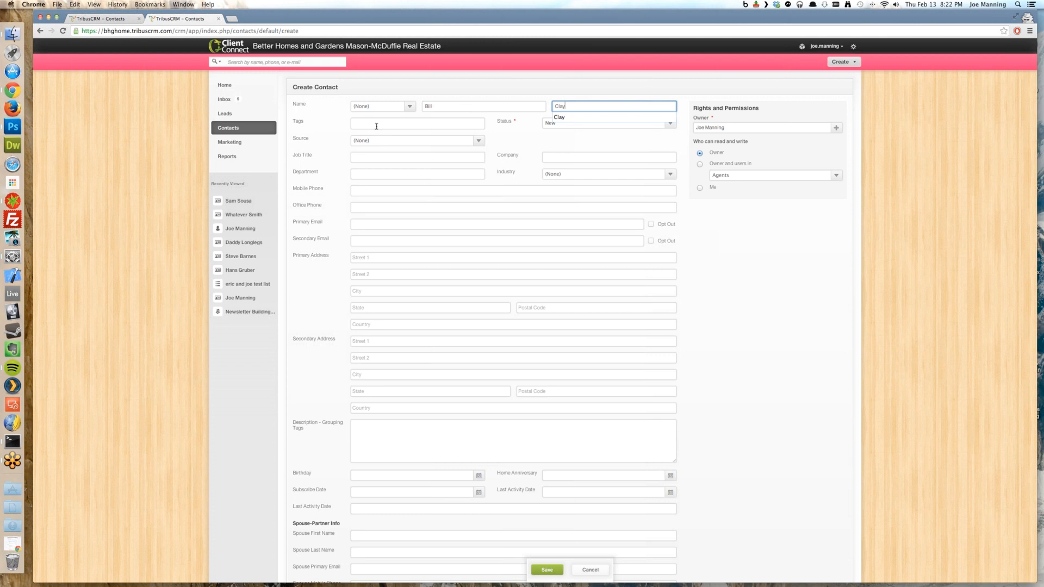
Tag the contact as Seller, set its city to Danville, and save it
left_click(377, 126)
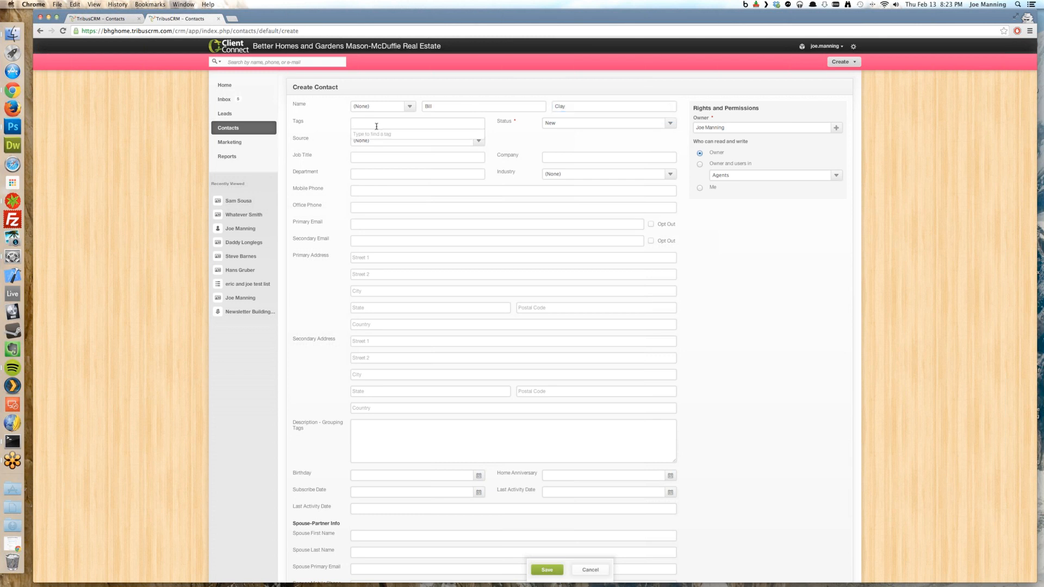
type("sell")
left_click(373, 135)
left_click(363, 292)
type("Dan")
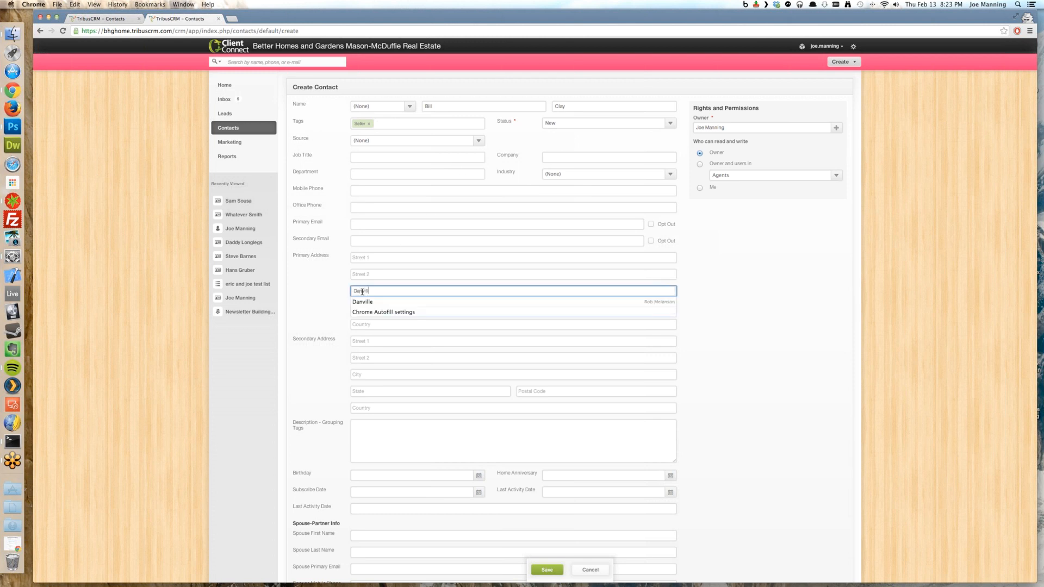
left_click(313, 288)
left_click(547, 570)
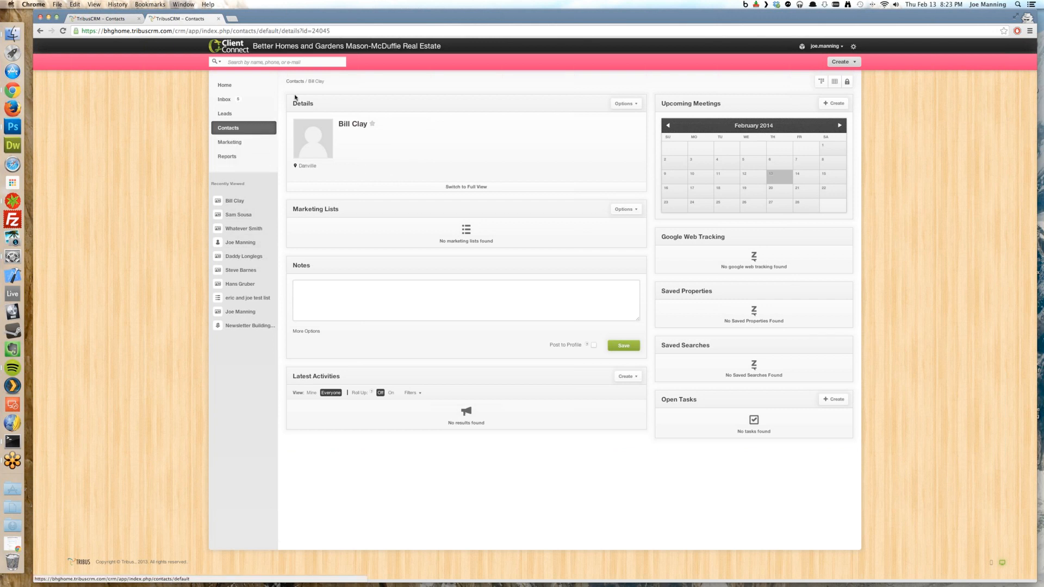
Return from the contact's details page to the Contacts list, now showing 8 contacts
scroll(297, 82, "down", 1)
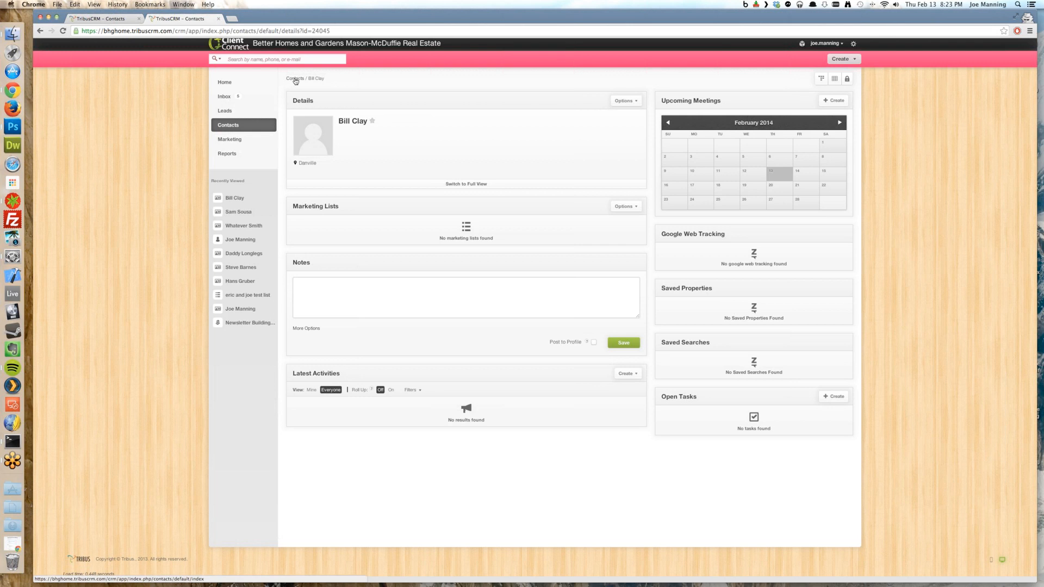
scroll(295, 81, "up", 1)
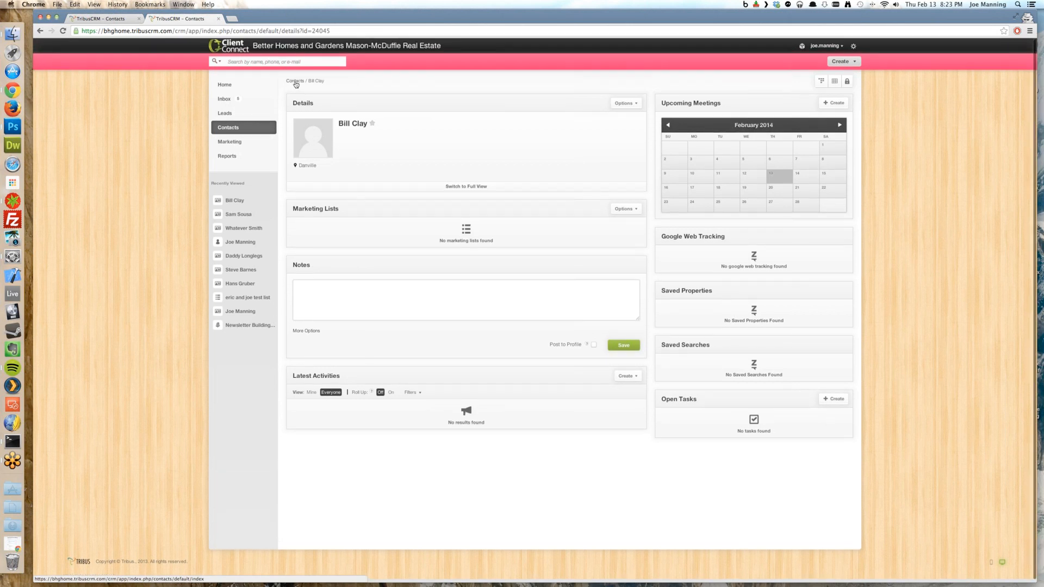
left_click(295, 81)
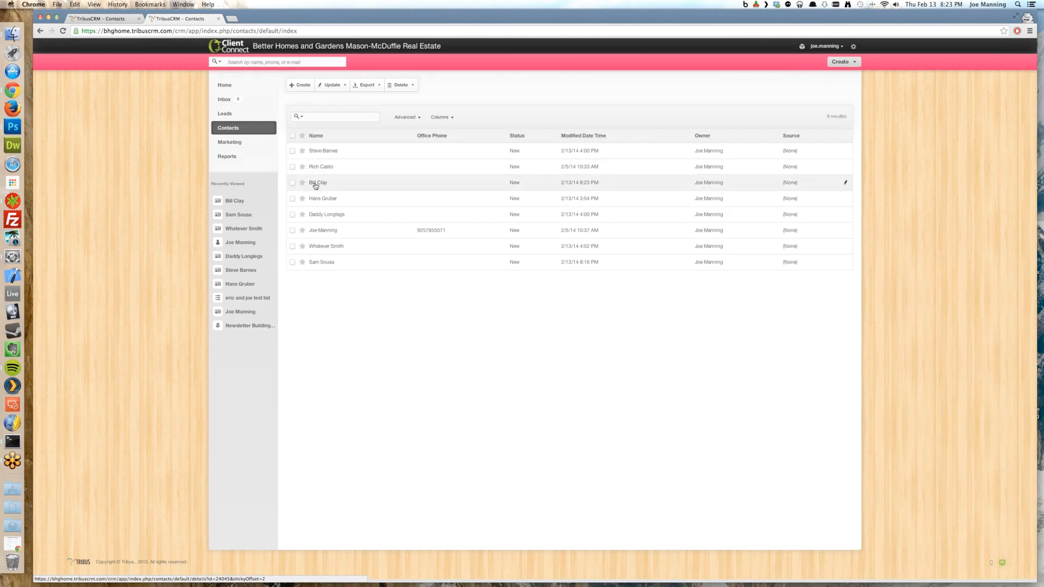
Load the 'Danville Sellers' saved search from the advanced search panel
left_click(404, 117)
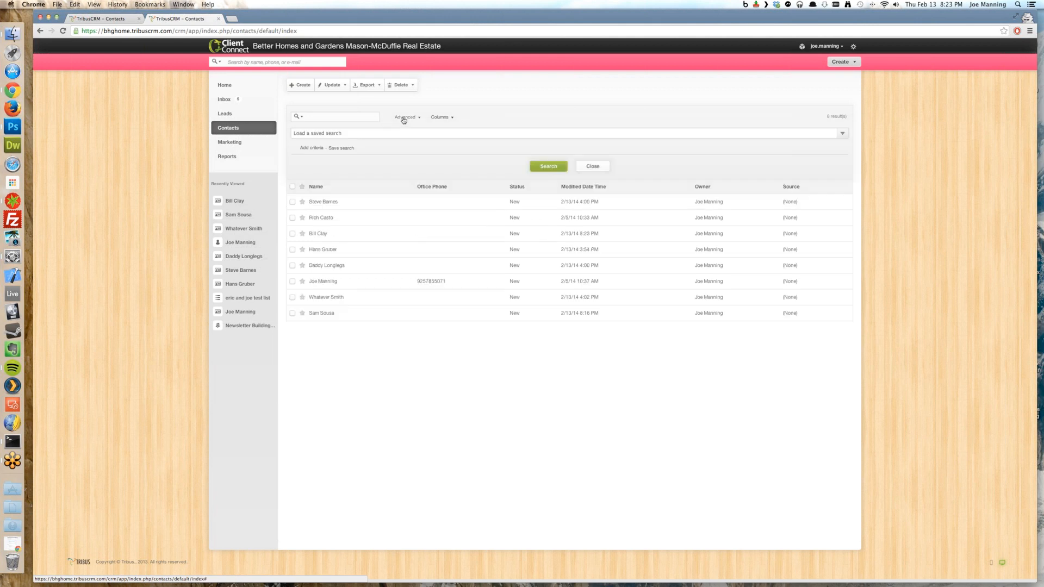
left_click(390, 135)
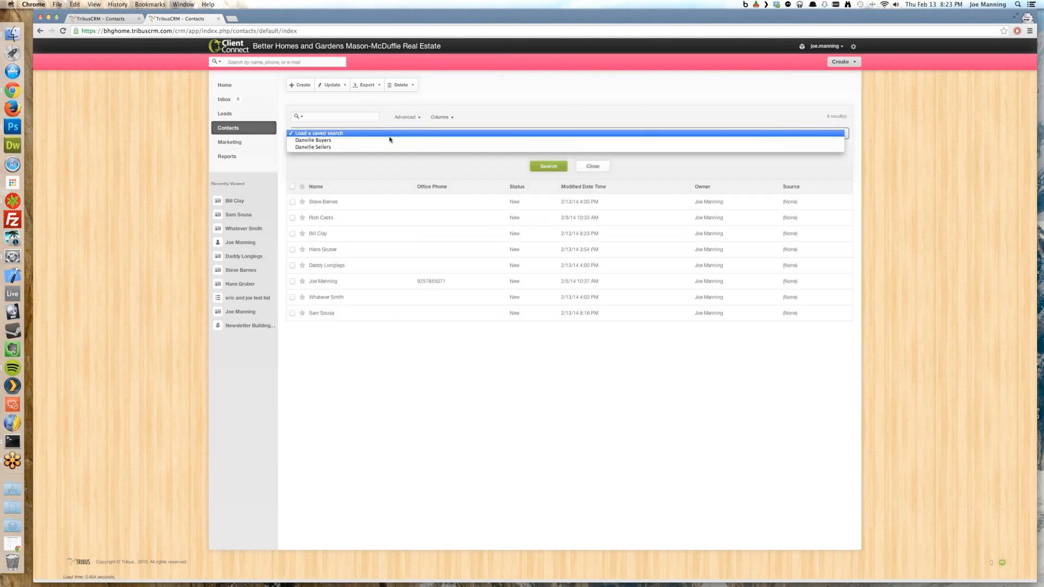
left_click(386, 147)
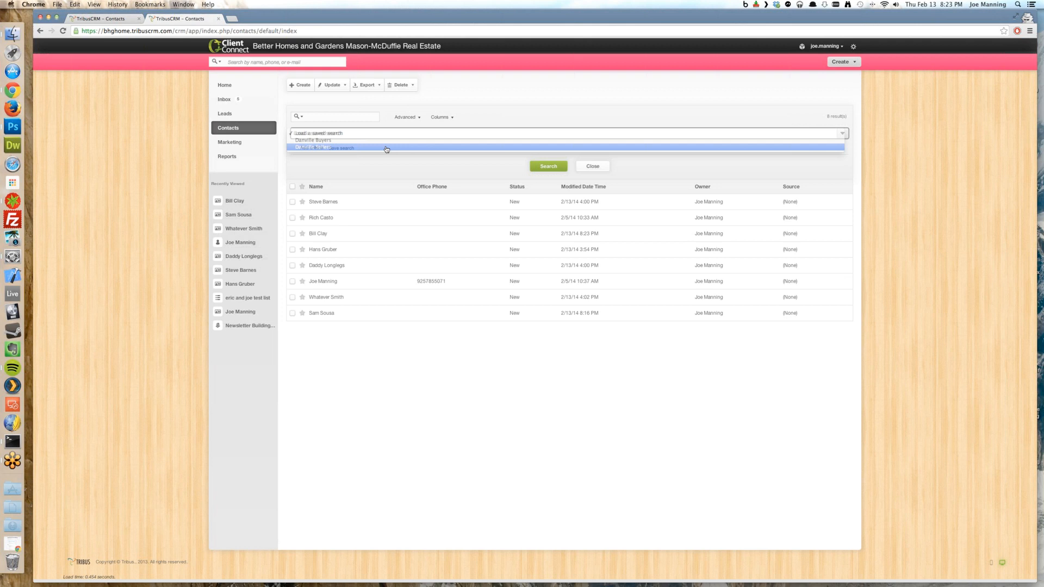